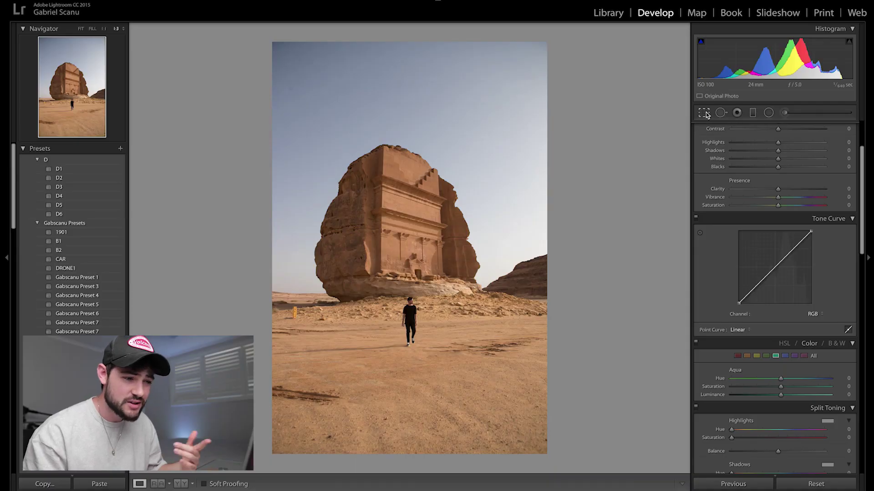
Crop the photo to the 4 x 5 / 8 x 10 aspect ratio, tightening the frame and centring the rock and walking man.
left_click(704, 113)
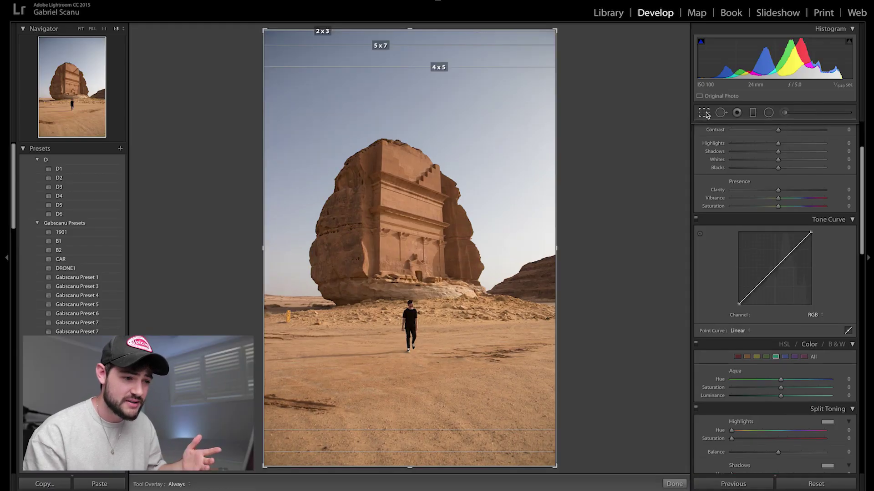
left_click(824, 144)
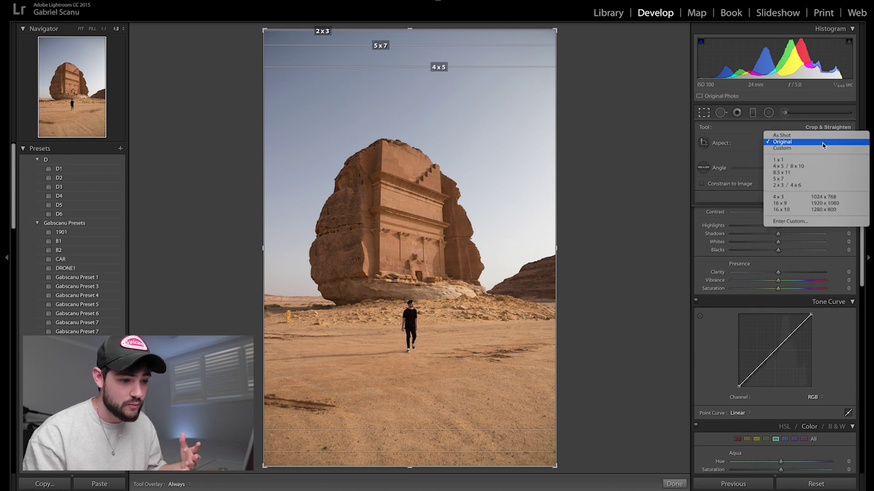
left_click(800, 170)
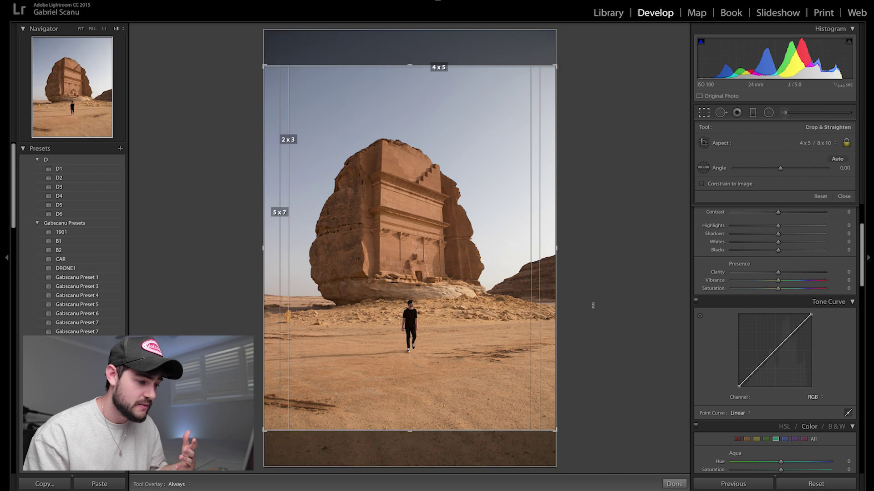
left_click_drag(554, 430, 541, 420)
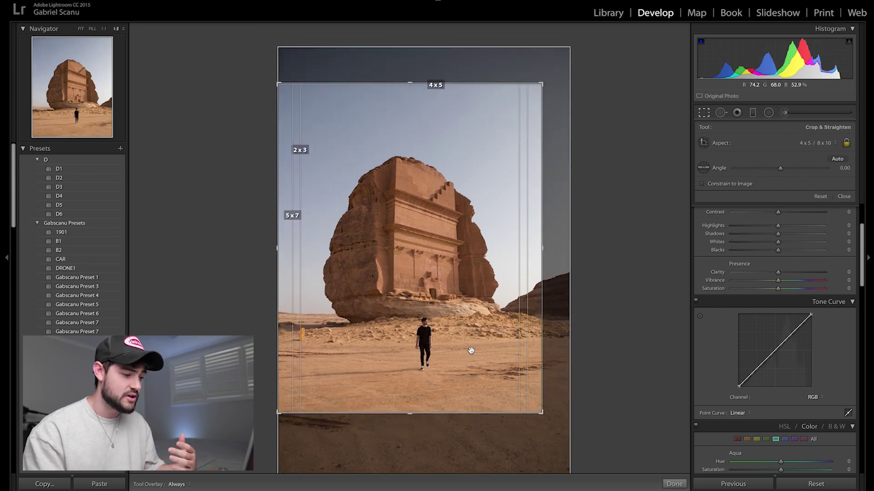
left_click_drag(471, 351, 466, 349)
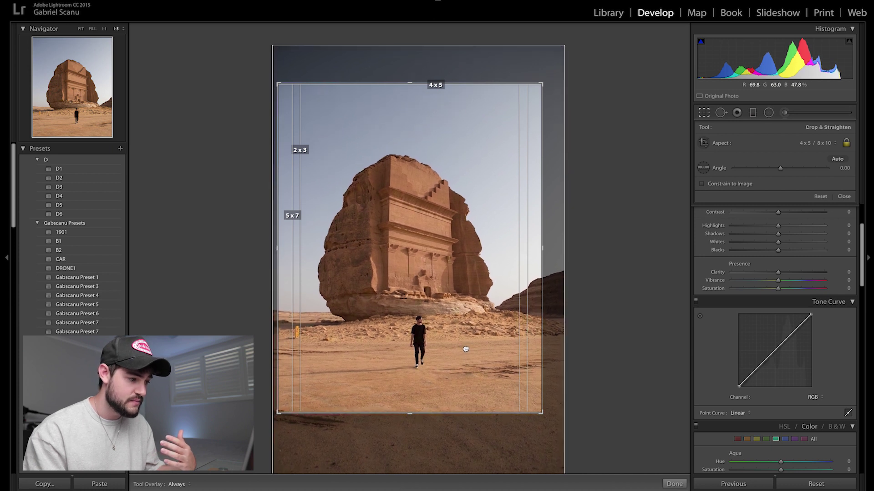
left_click(676, 485)
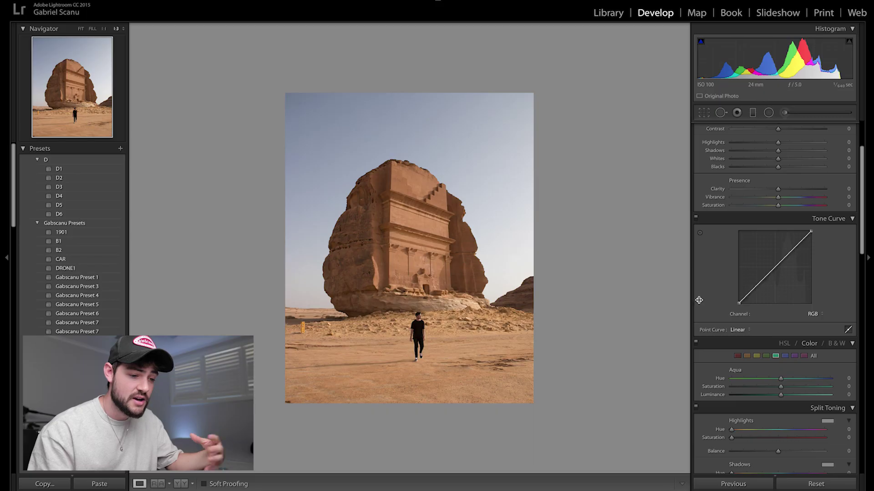
Shape the RGB tone curve into a gentle S with a lifted black point, lowered shadows and slightly raised highlights.
left_click_drag(738, 304, 738, 301)
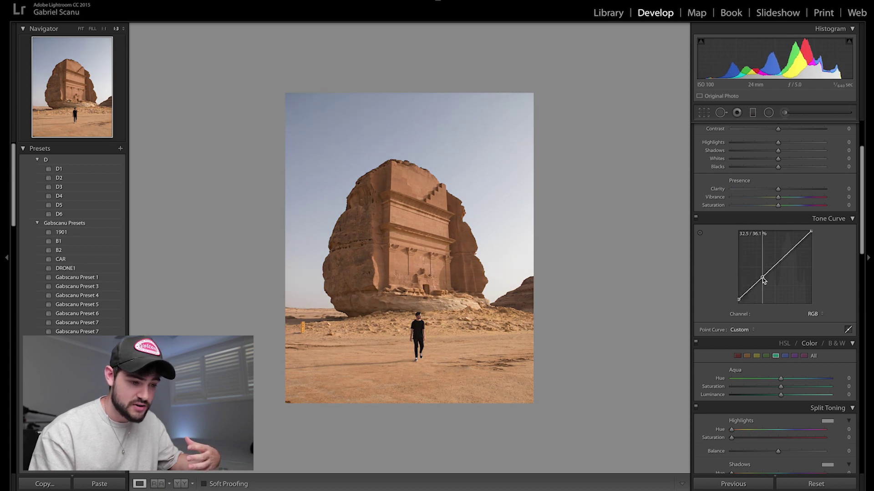
left_click_drag(763, 280, 785, 259)
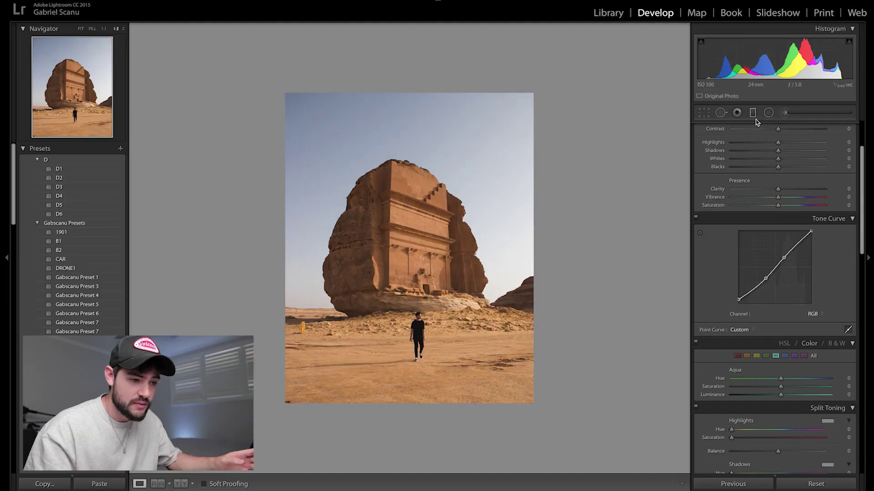
Add a graduated filter from the sky down to the rock's base, with exposure -0.44, clarity 2 and dehaze 18.
left_click(752, 112)
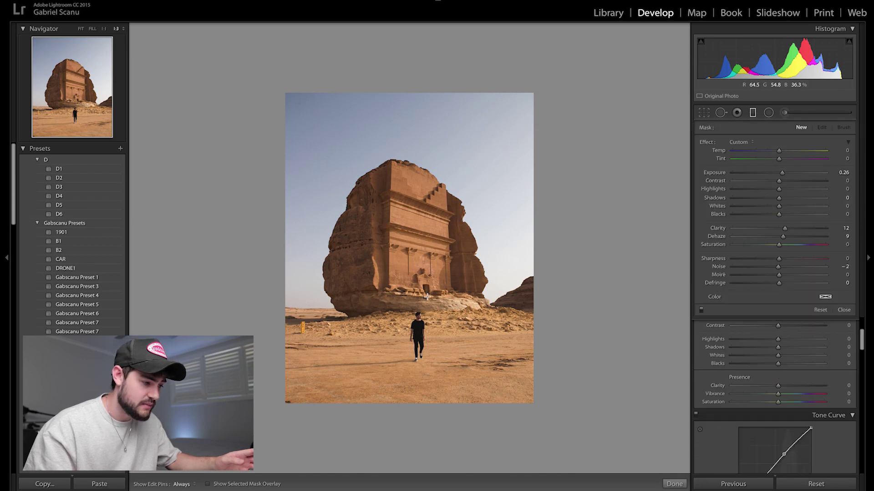
left_click_drag(427, 296, 406, 343)
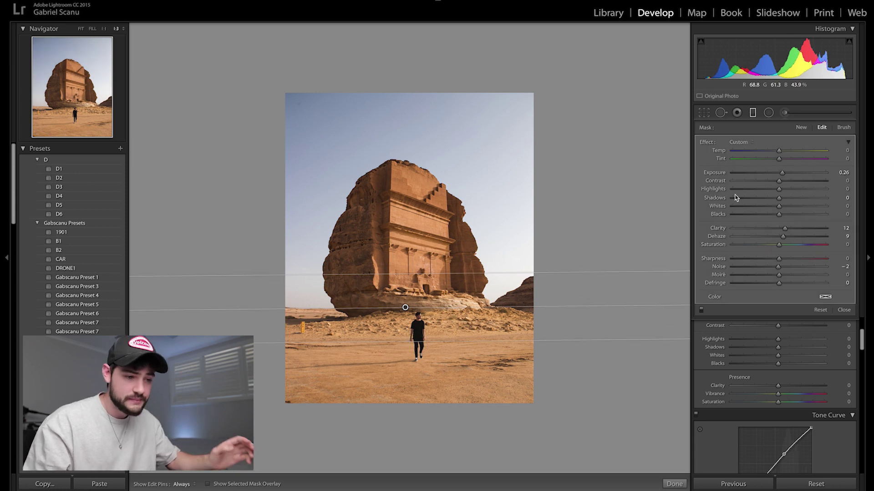
left_click_drag(777, 175, 775, 176)
left_click_drag(781, 228, 780, 231)
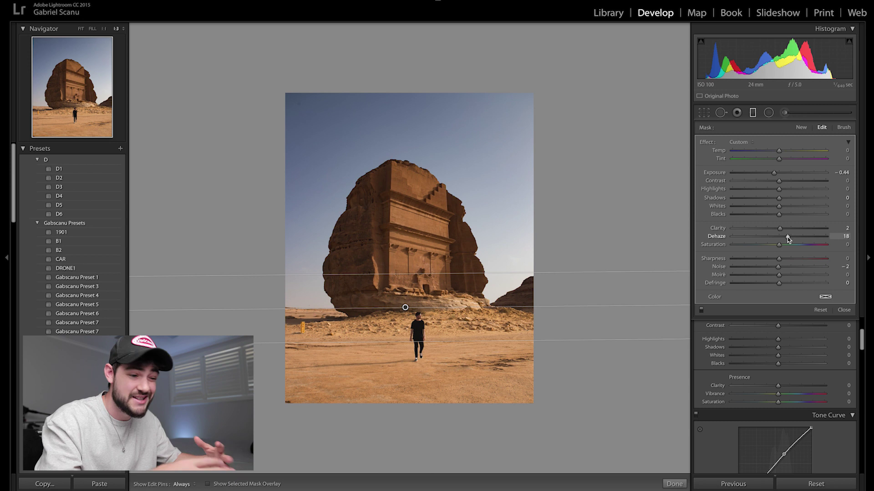
Erase the graduated filter's effect from the rock formation with the filter brush, keeping the edit pins hidden, and finish the filter.
left_click(842, 130)
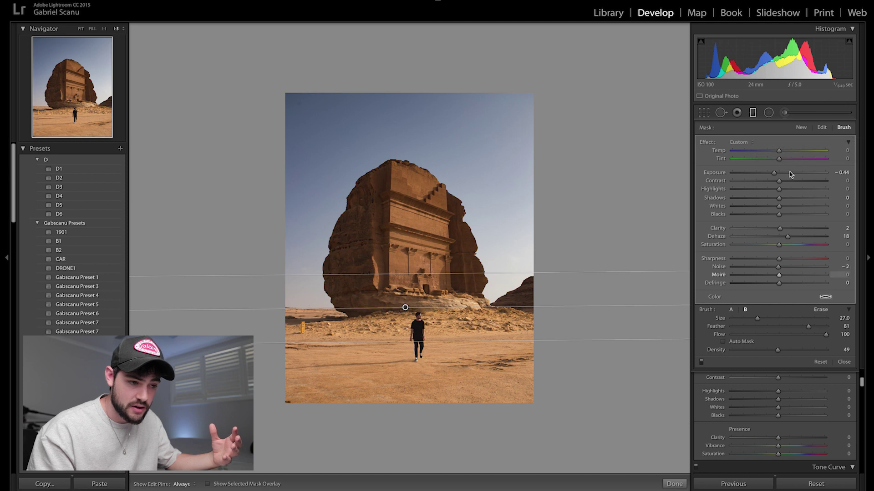
left_click(822, 310)
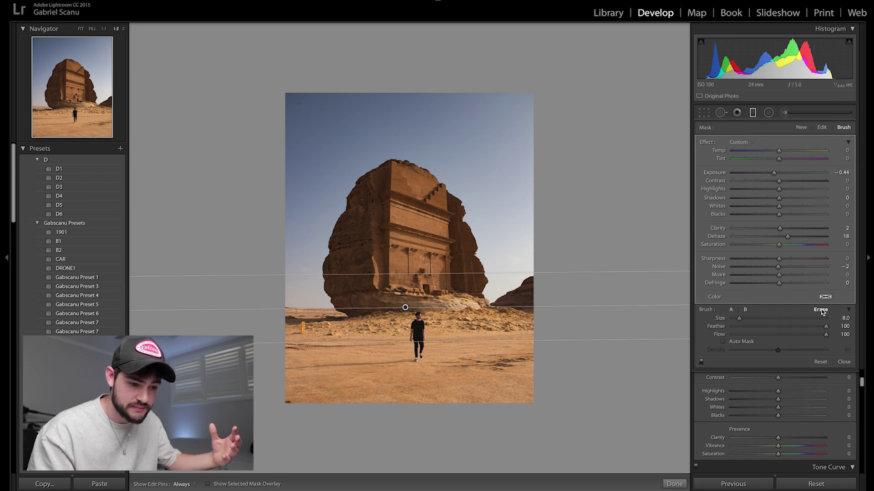
key("h")
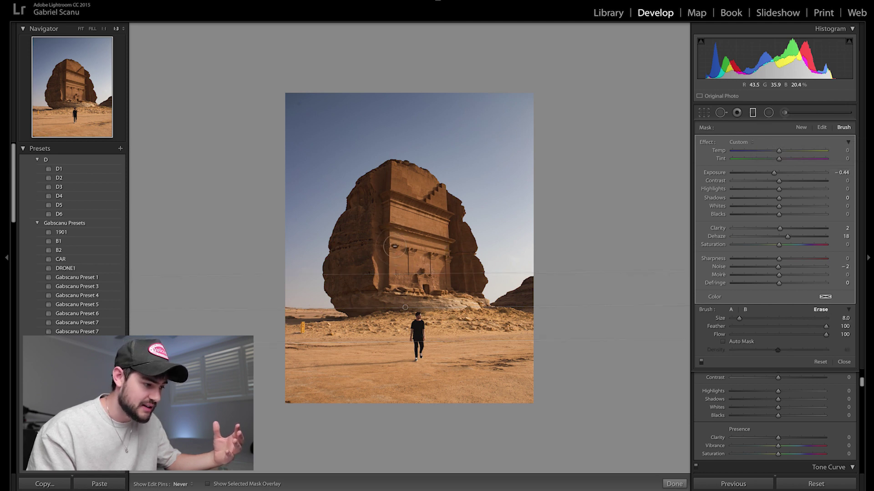
left_click_drag(389, 275, 401, 272)
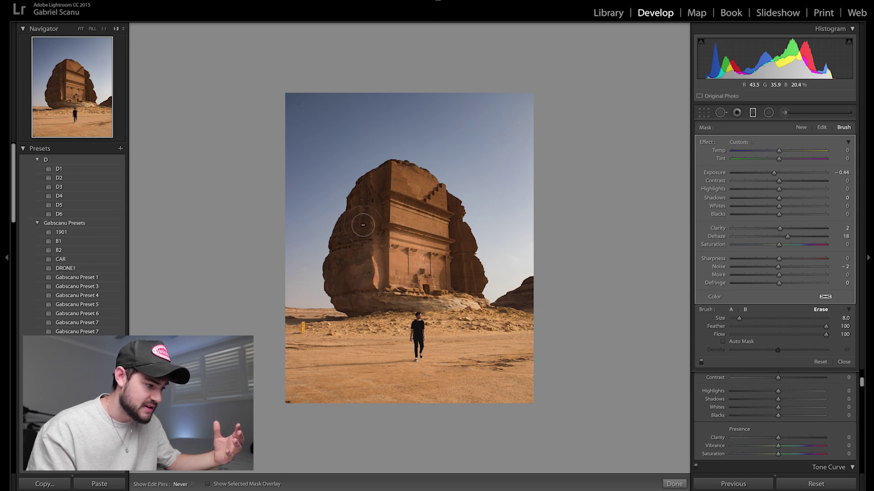
mouse_move(362, 227)
left_mouse_down()
mouse_move(365, 202)
mouse_move(399, 184)
left_mouse_up()
left_click(675, 484)
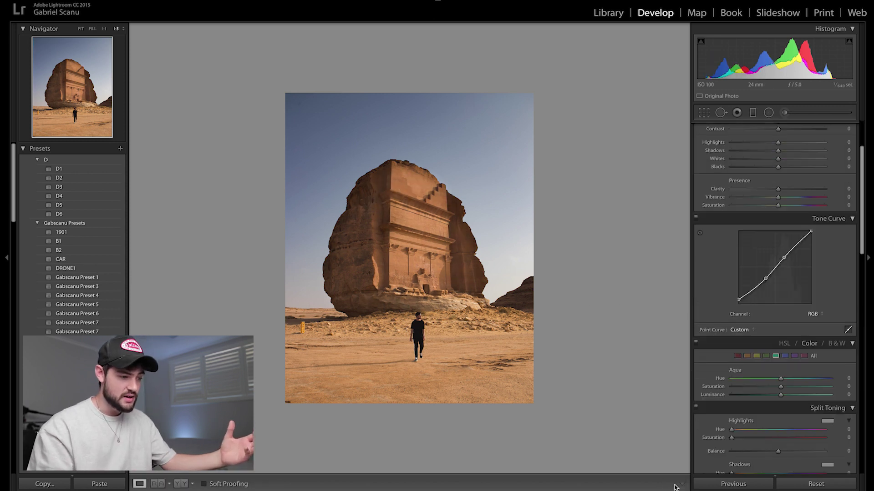
Lower the luminance of the blues to about -49 in the colour adjustments to darken the sky.
scroll(796, 294, "down", 5)
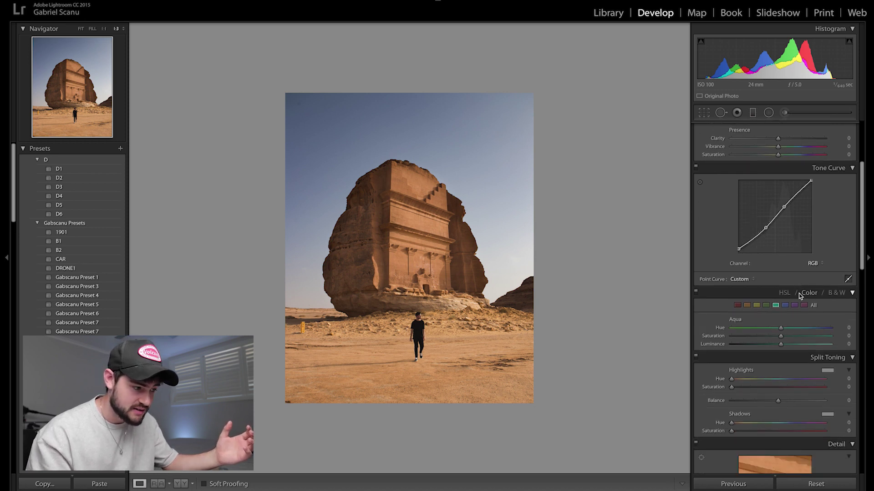
scroll(800, 297, "down", 3)
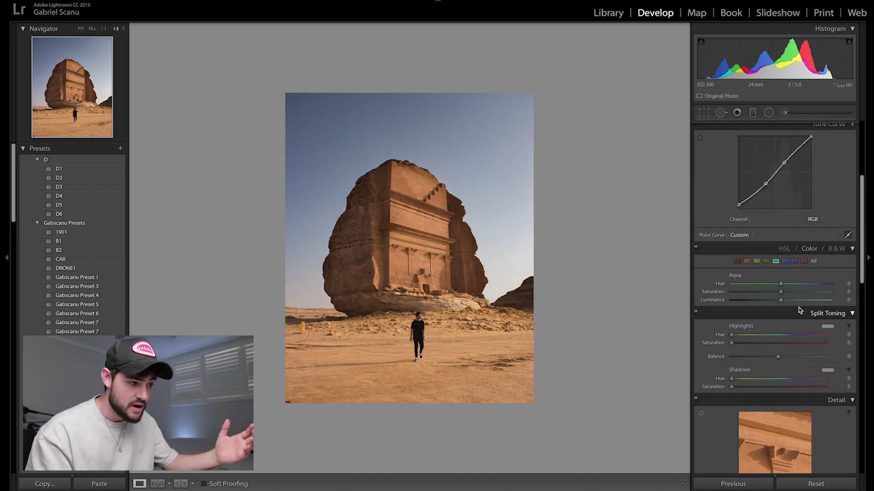
left_click(785, 261)
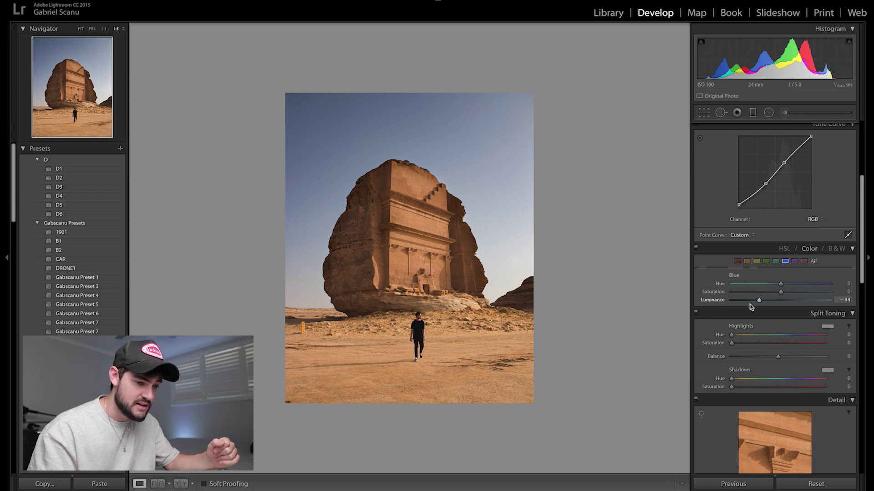
left_click_drag(750, 305, 751, 305)
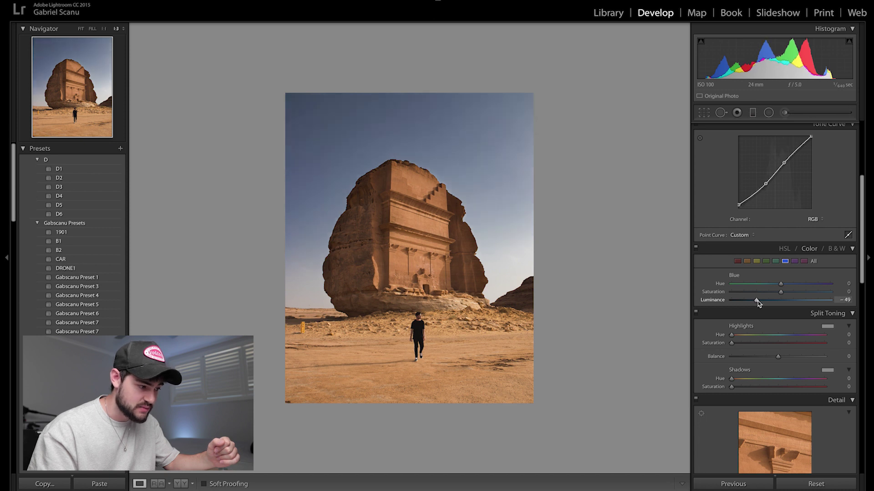
left_click_drag(758, 304, 758, 304)
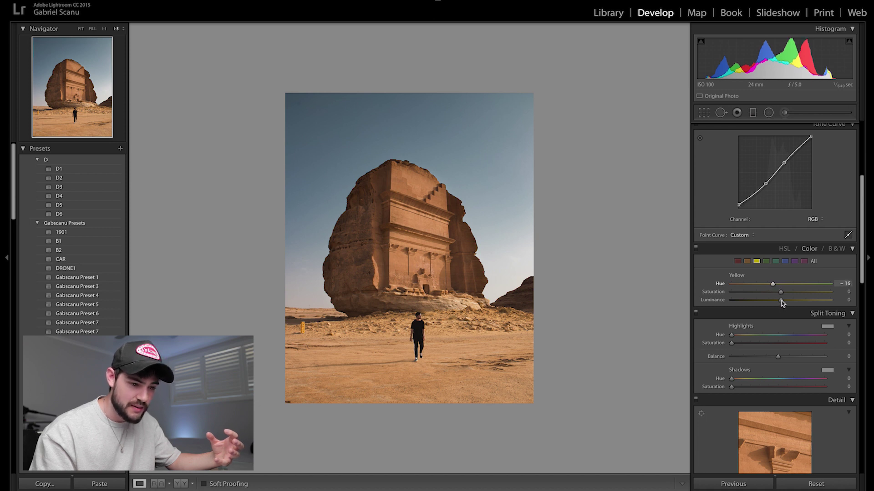
Set the yellow luminance to +12 and saturation to +15, and slightly raise the orange saturation.
left_click_drag(787, 301, 788, 301)
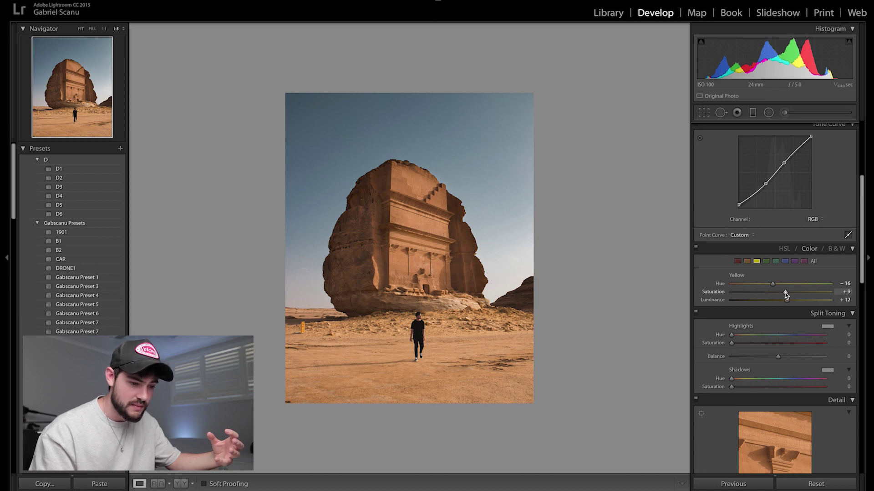
left_click_drag(785, 293, 788, 295)
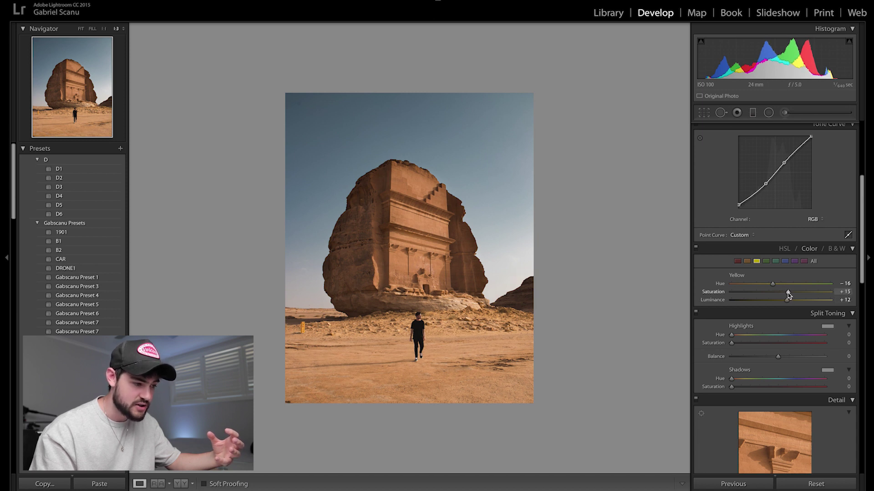
left_click(746, 261)
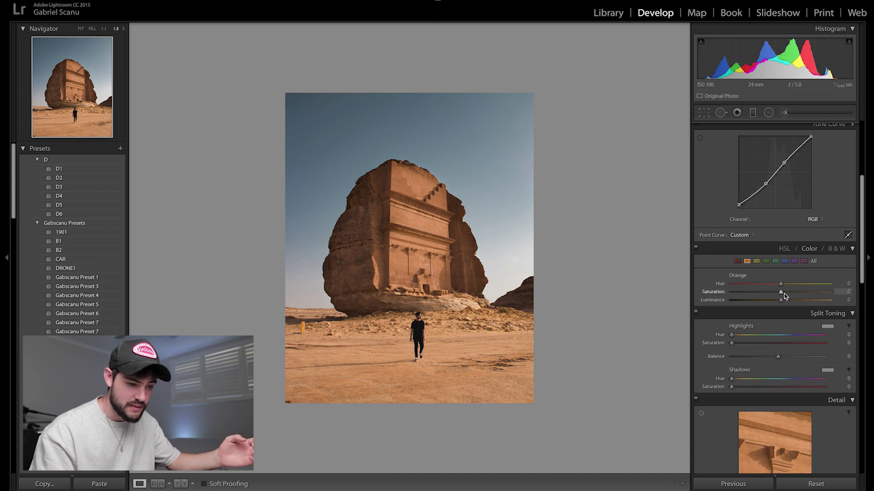
left_click_drag(784, 294, 789, 294)
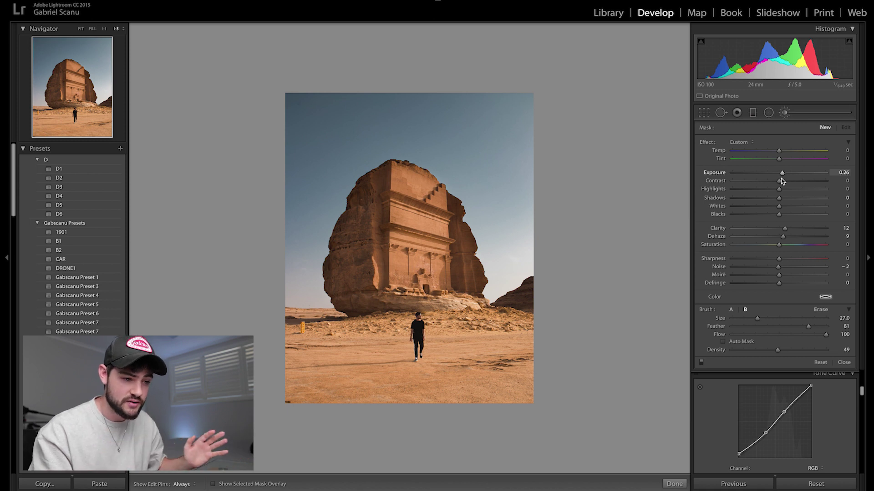
Configure the adjustment brush effect with contrast 0, highlights 8, shadows -11, clarity 0 and dehaze 7.
left_click_drag(779, 181, 783, 181)
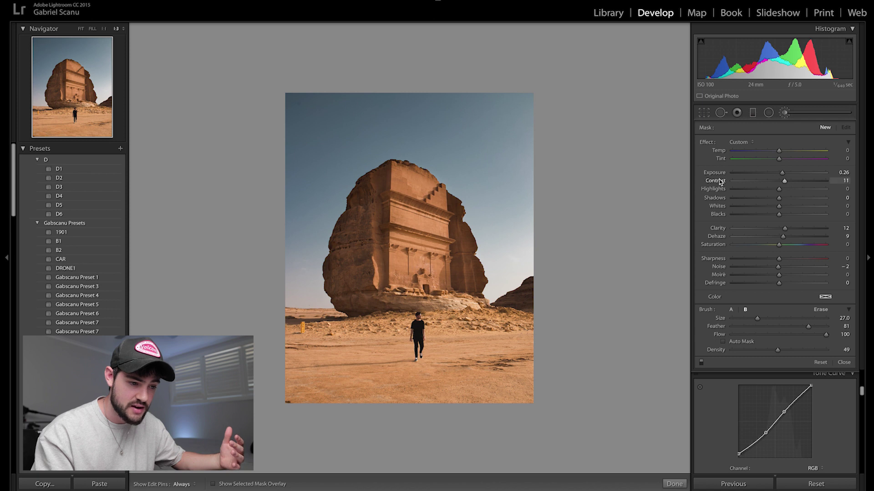
double_click(781, 186)
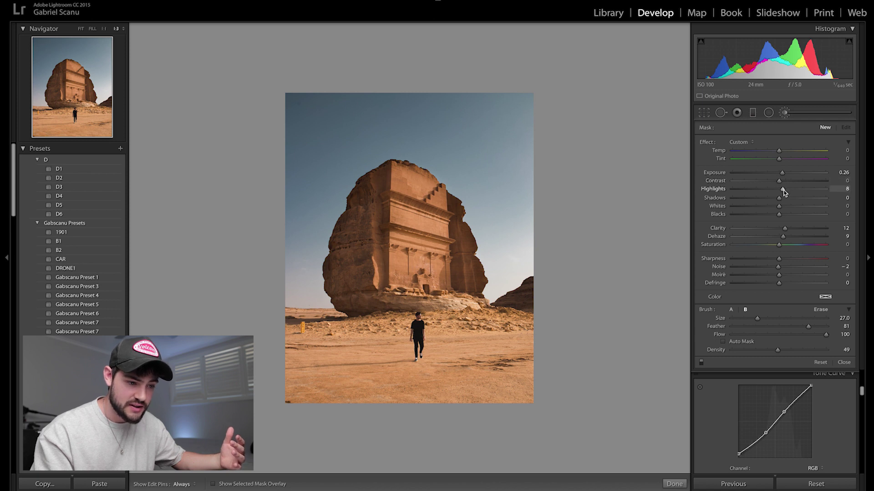
double_click(717, 229)
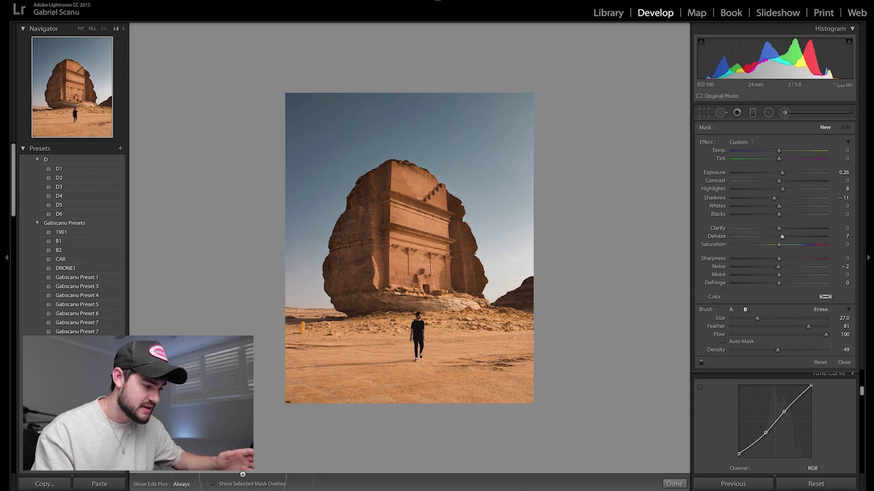
Paint the brush adjustment over the whole rock formation at size 12, using the mask overlay as a guide and hiding it when finished.
left_click(213, 485)
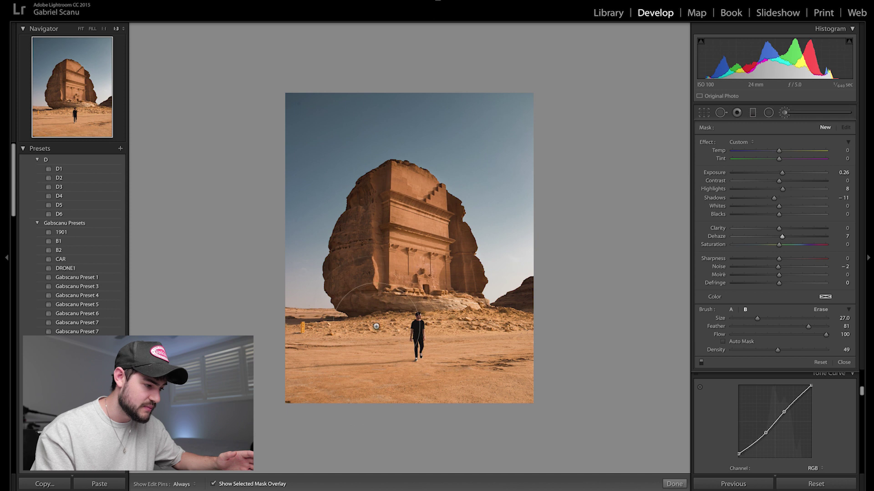
scroll(412, 249, "down", 5)
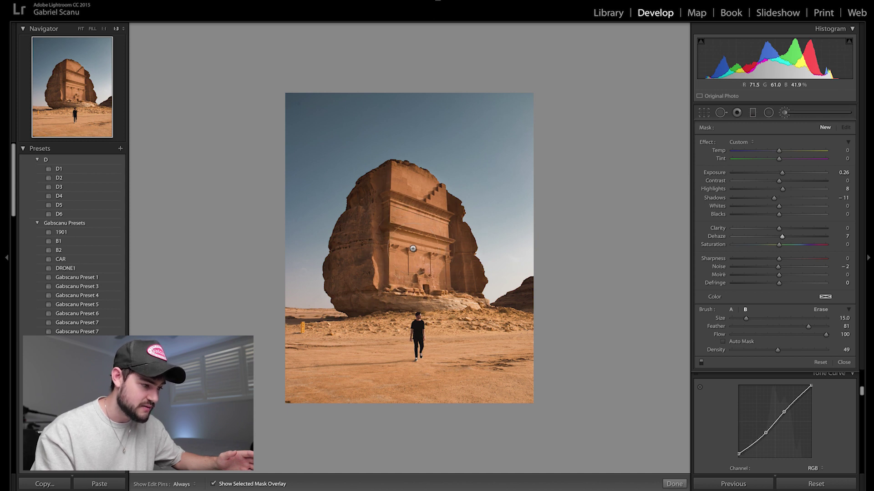
scroll(413, 248, "down", 1)
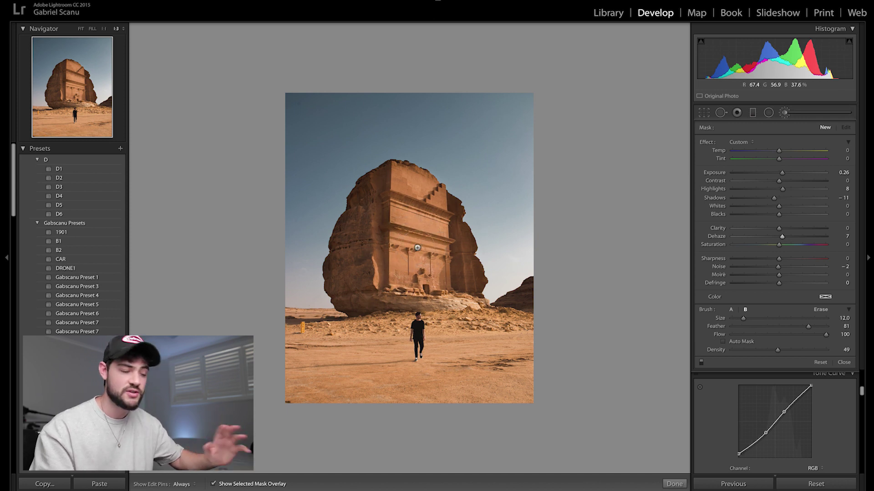
key("h")
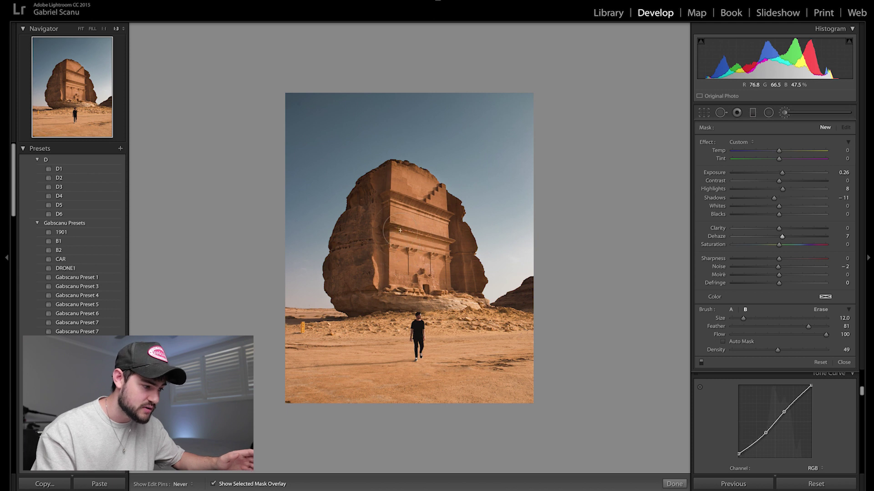
mouse_move(398, 267)
left_mouse_down()
mouse_move(418, 281)
mouse_move(410, 214)
mouse_move(448, 273)
mouse_move(422, 219)
left_mouse_up()
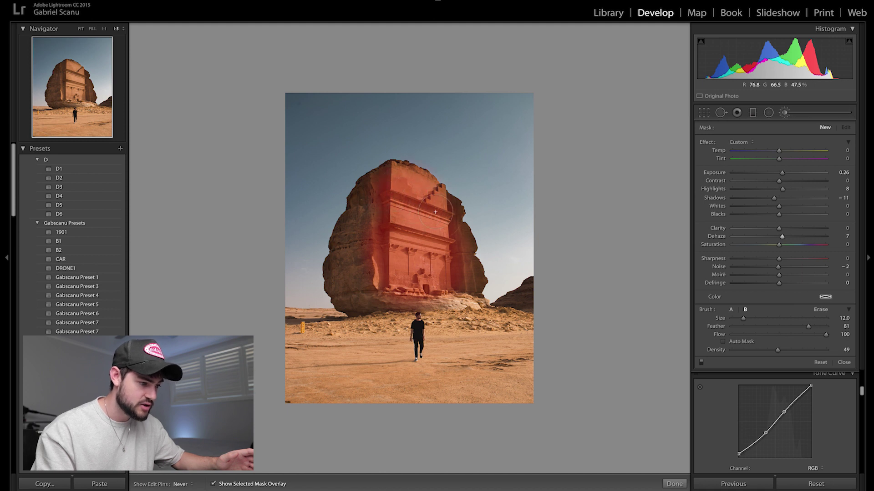
mouse_move(435, 212)
left_mouse_down()
mouse_move(455, 287)
mouse_move(371, 277)
mouse_move(380, 192)
mouse_move(359, 262)
mouse_move(364, 282)
mouse_move(451, 277)
mouse_move(446, 269)
left_mouse_up()
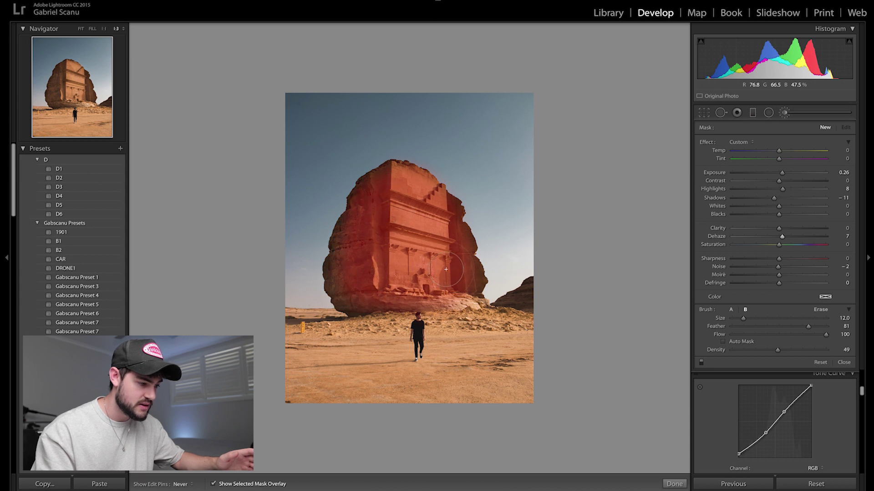
left_click(214, 484)
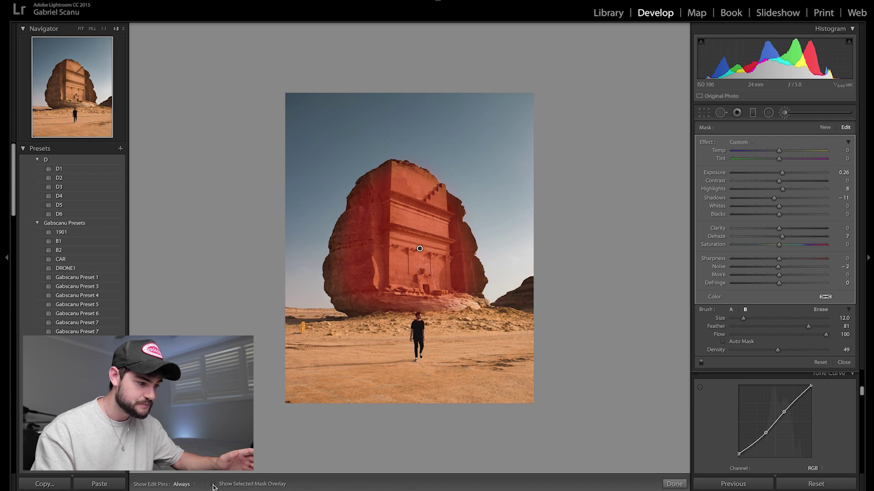
Hide the mask overlay on the rock and slightly lower the blacks of its brush adjustment.
left_click(213, 485)
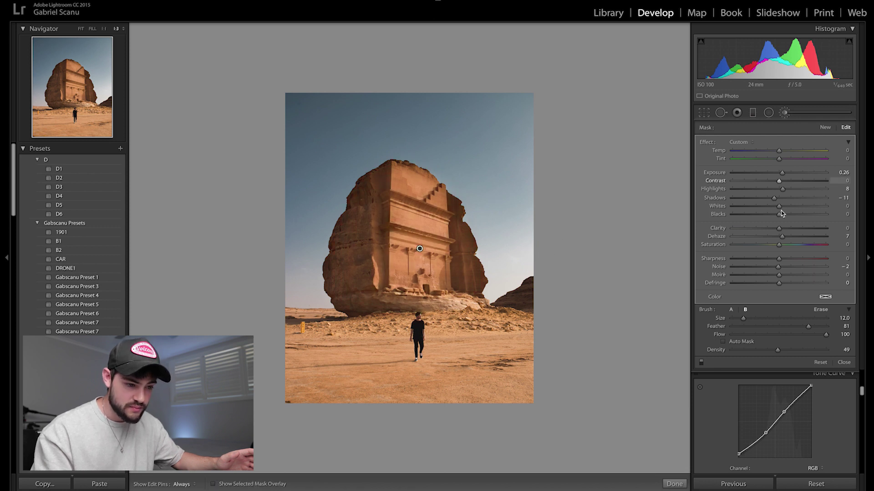
left_click_drag(778, 215, 774, 216)
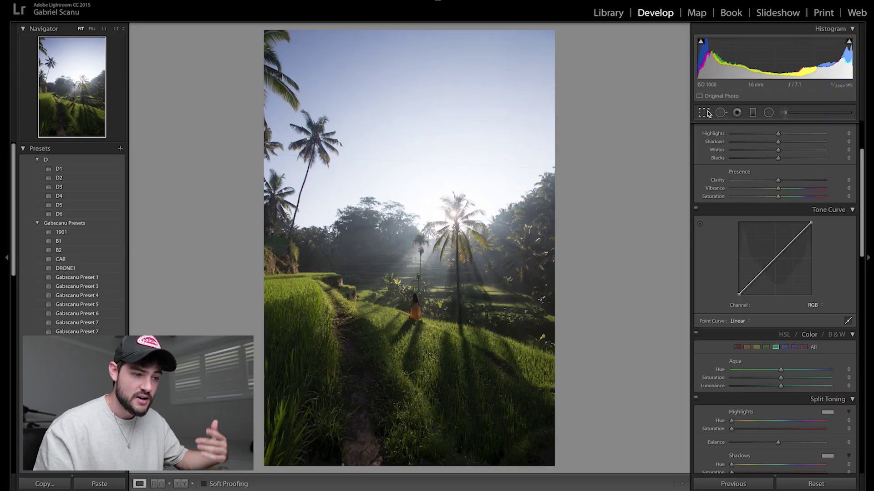
Crop the palm tree and rice terrace photo to a 4x5 / 8x10 aspect ratio.
left_click(704, 113)
left_click(821, 143)
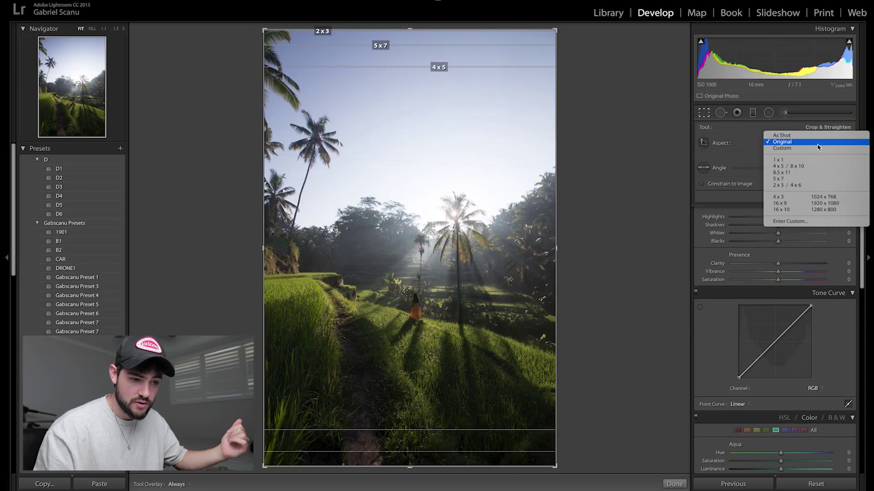
left_click(801, 166)
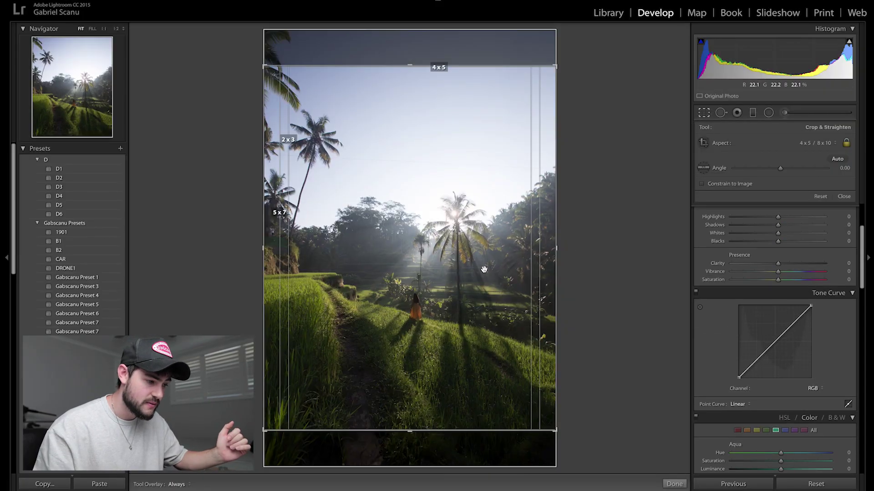
key("Return")
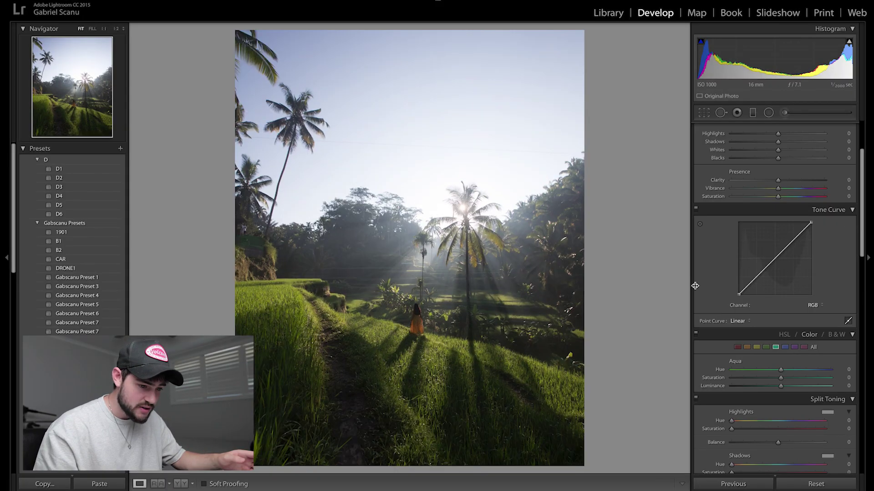
Lift the tone curve's black point slightly and add a lower-midtone point at about 35.7 / 39.2 %.
left_click_drag(742, 290, 738, 292)
left_click(763, 269)
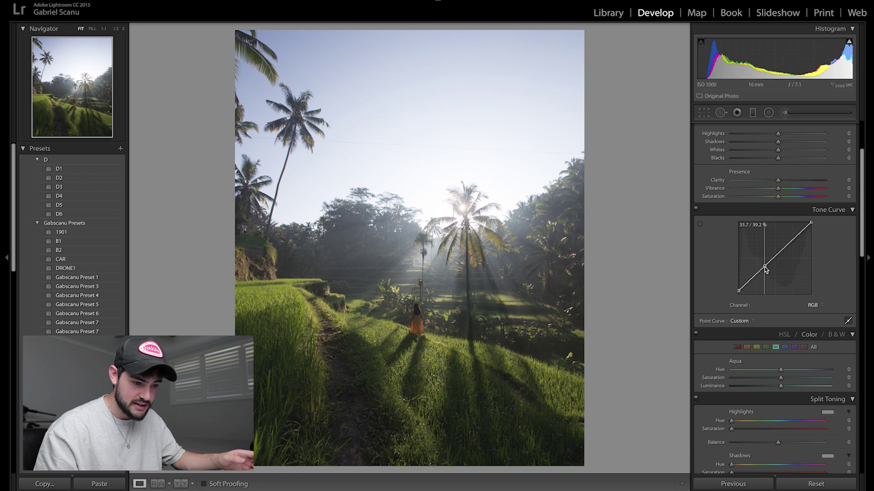
Set the blues to hue -13, saturation +7 and luminance -59, and raise the overall contrast to +14.
key("super+minus")
scroll(773, 264, "down", 3)
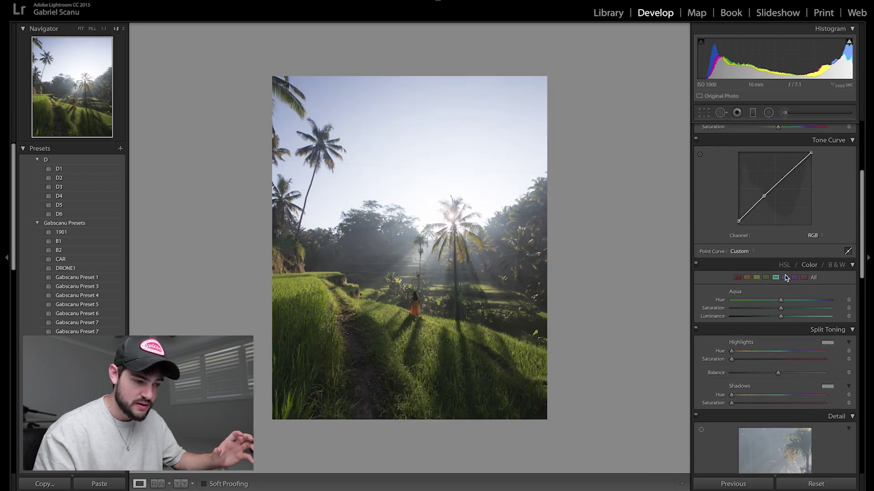
left_click(786, 278)
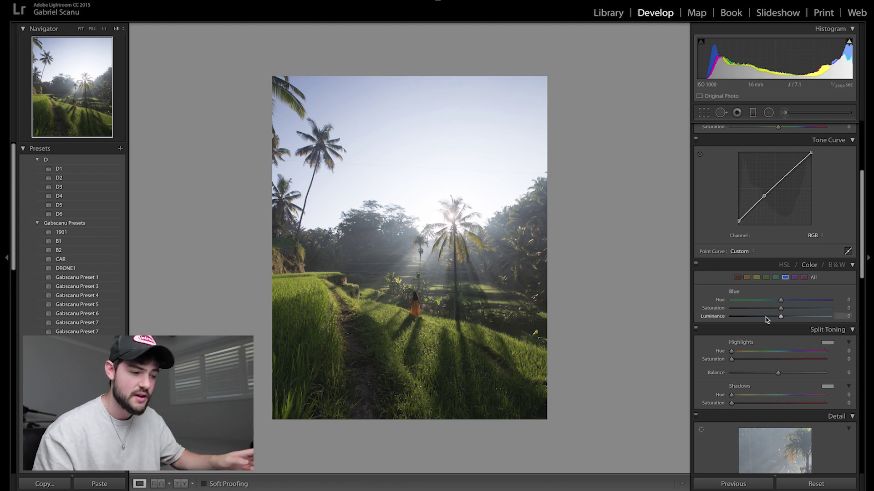
mouse_move(773, 317)
left_mouse_down()
mouse_move(740, 320)
mouse_move(774, 302)
left_mouse_up()
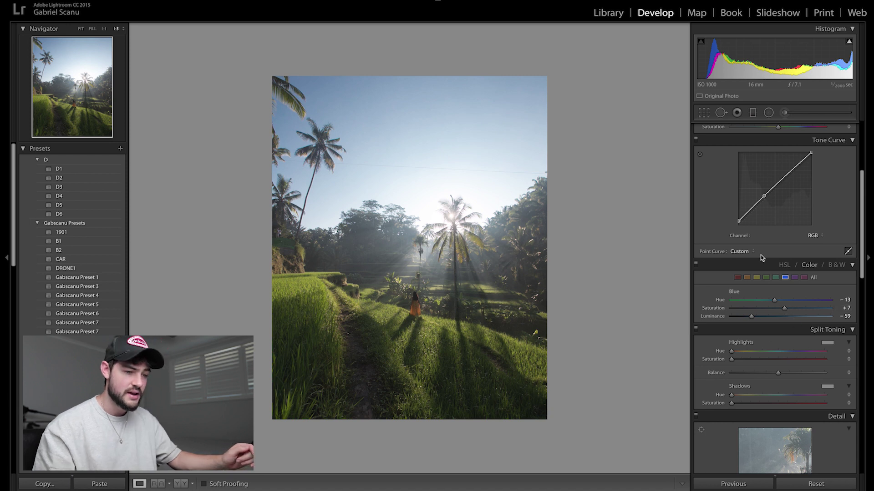
scroll(760, 255, "up", 5)
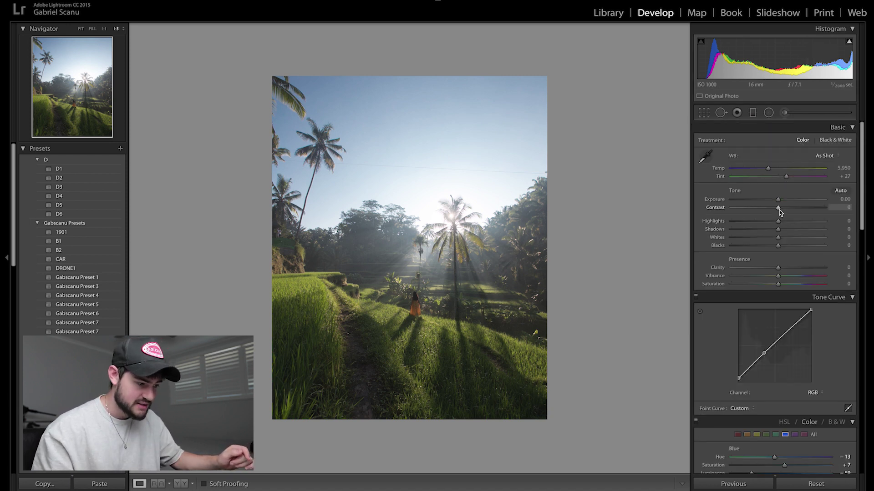
left_click_drag(779, 209, 785, 211)
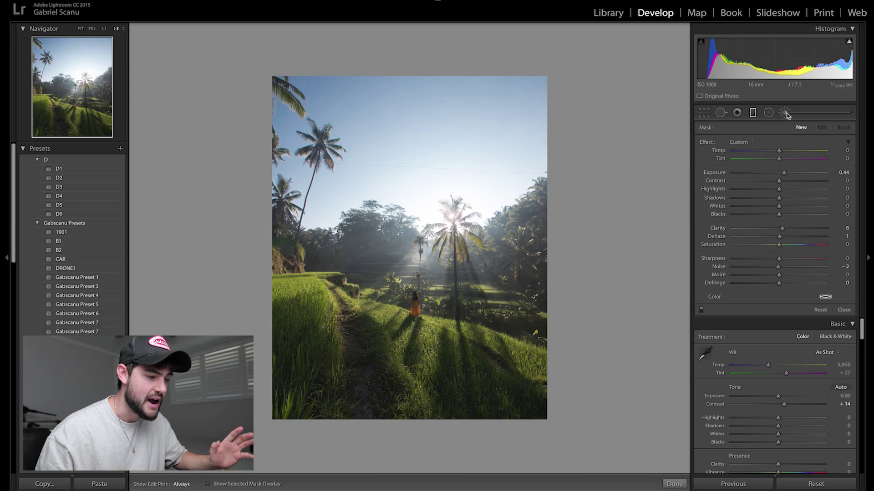
Brush the sun rays below the palm with temperature 5, exposure 0.39, clarity 0 and dehaze 1 at size 9, hiding the mask overlay when finished.
left_click(785, 113)
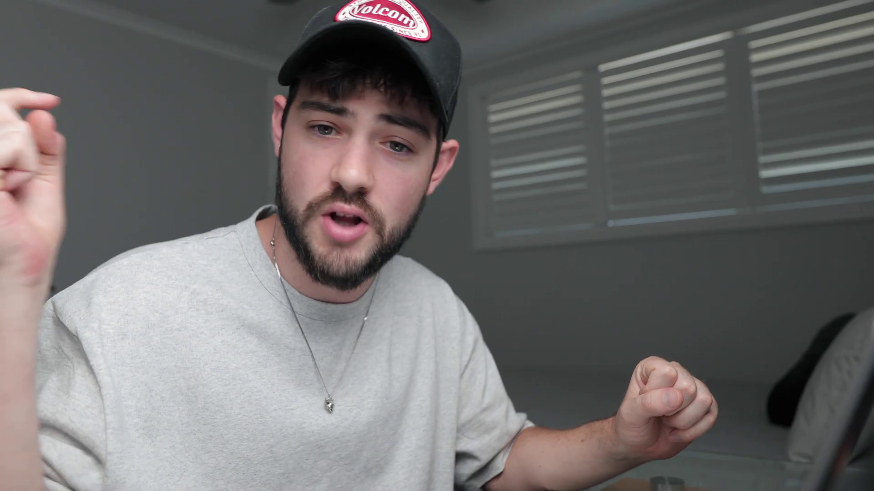
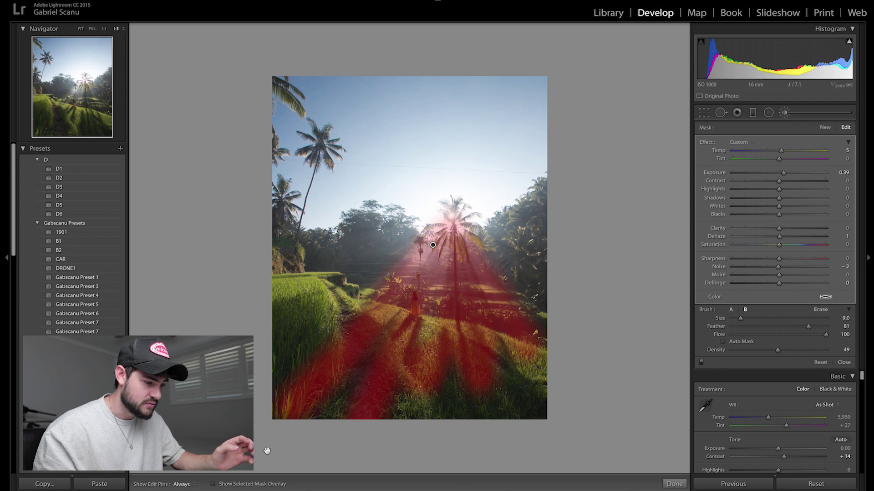
key("o")
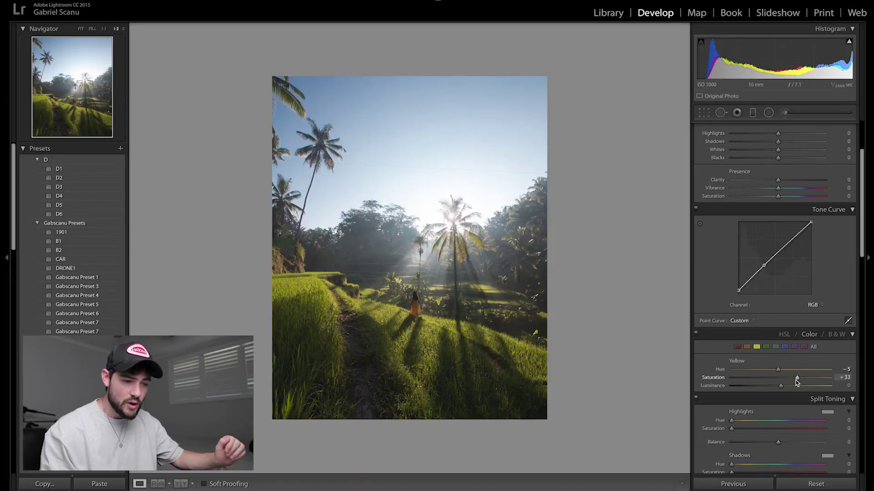
Add a small inverted radial filter with feather 50 and exposure 0.39, and centre it on the person in orange.
left_click(769, 113)
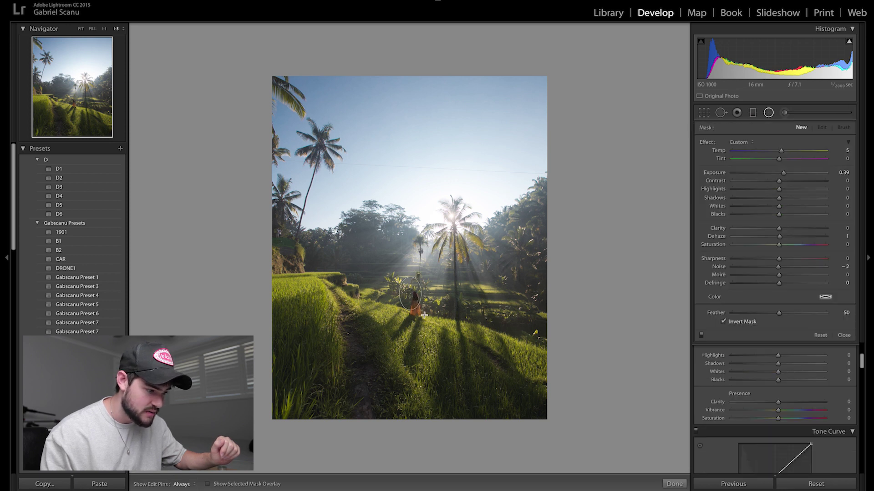
left_click_drag(410, 295, 426, 317)
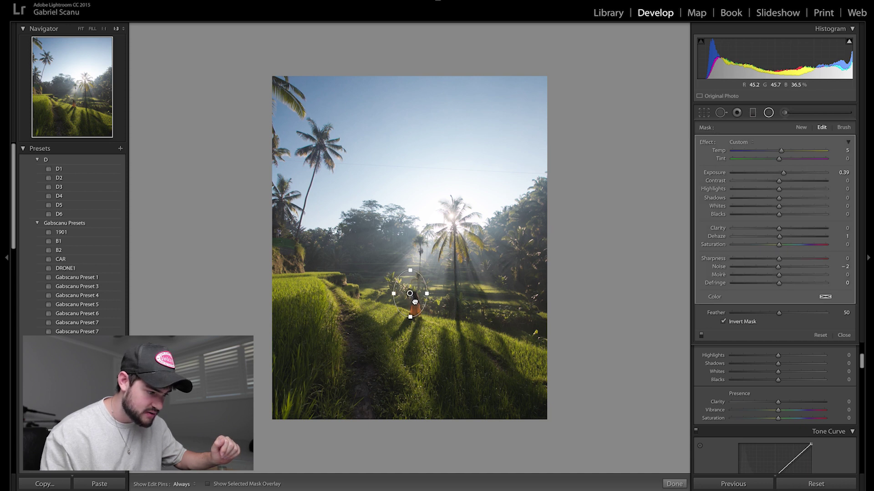
left_click_drag(410, 293, 415, 302)
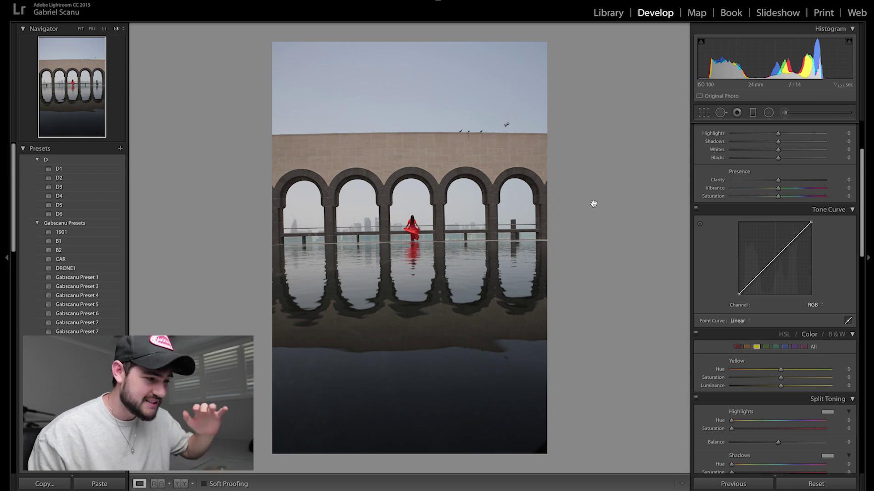
Slightly increase the manual lens distortion correction on the arches photo to straighten its lines.
scroll(730, 284, "down", 5)
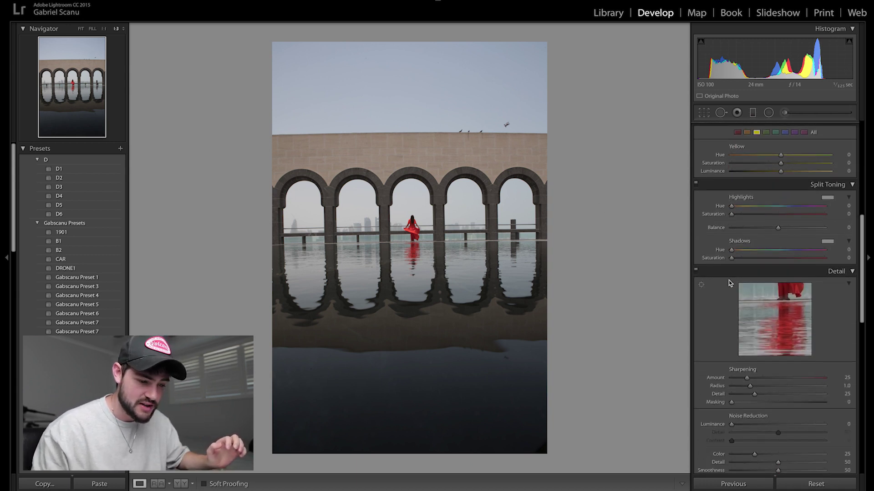
scroll(730, 283, "down", 5)
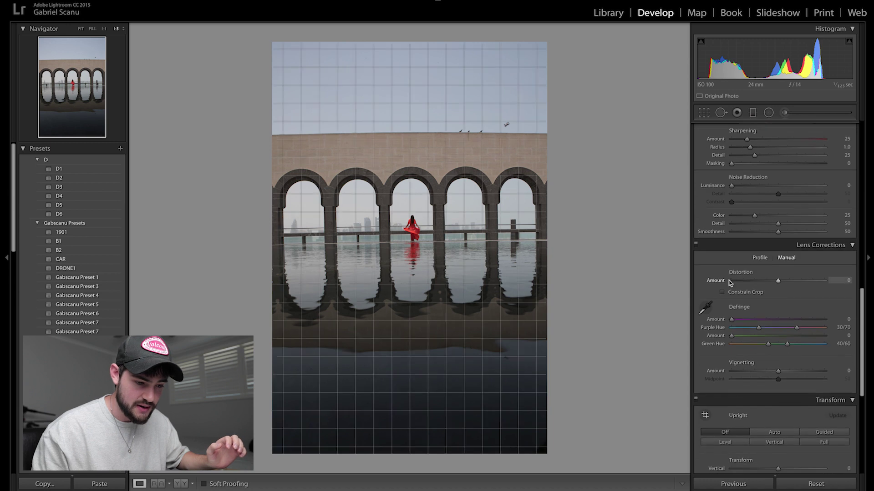
scroll(730, 283, "down", 2)
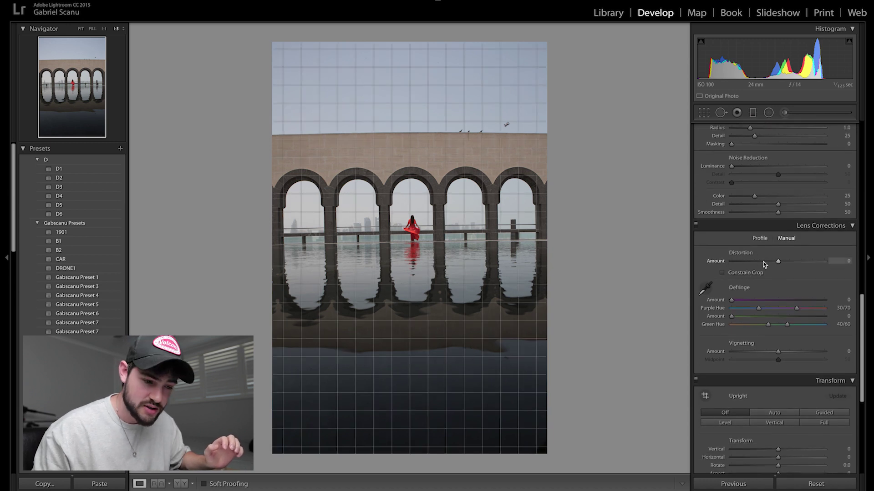
left_click_drag(778, 263, 785, 263)
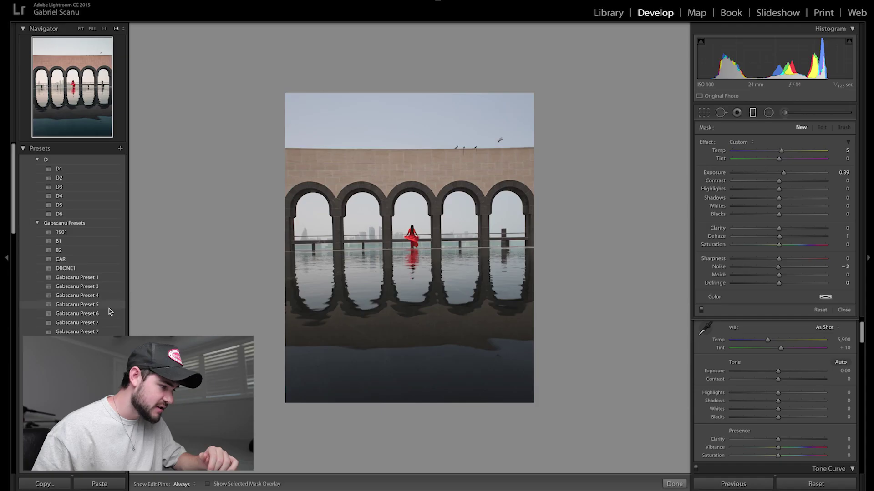
Apply Preset 5 to the arches photo and darken the sky with a graduated filter at exposure -1.19.
left_click(108, 307)
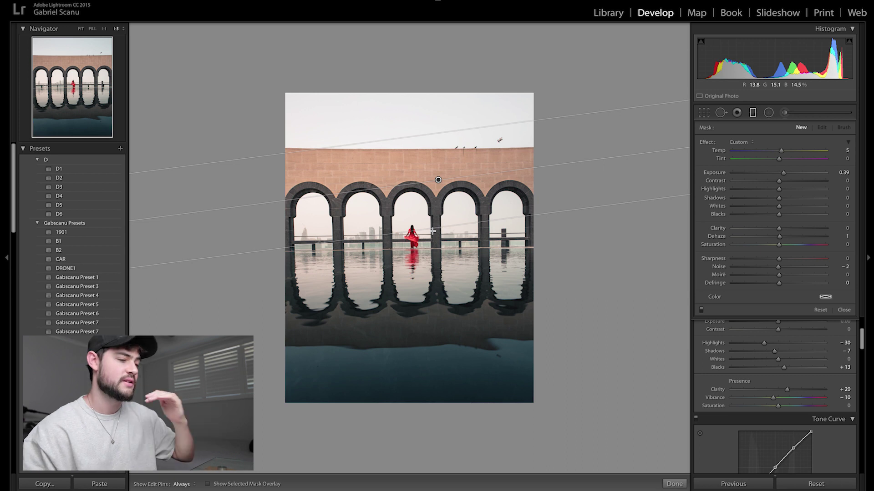
left_click_drag(424, 230, 435, 213)
left_click(766, 173)
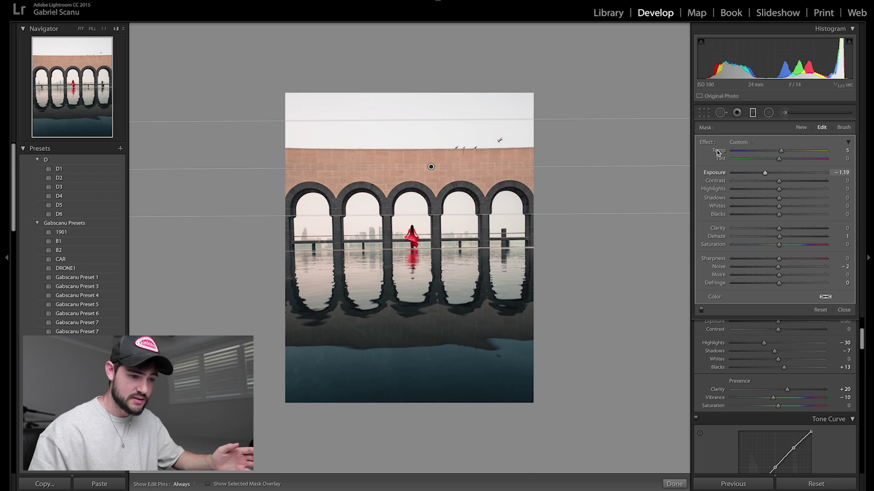
left_click(674, 484)
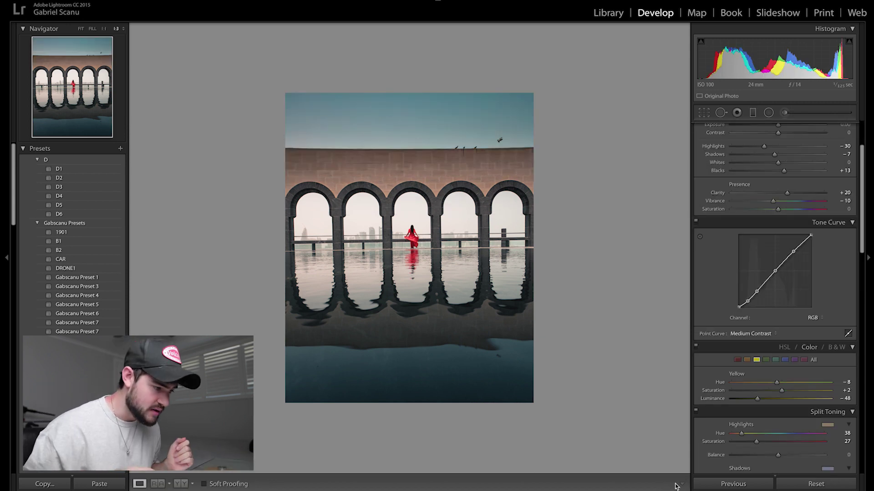
Set up a new adjustment brush, resetting its temperature and shifting it slightly cooler.
left_click(786, 115)
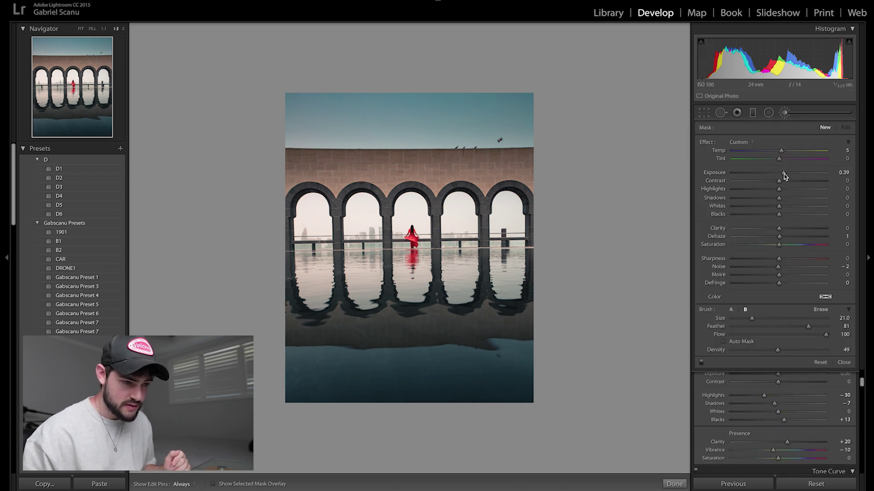
double_click(719, 151)
left_click_drag(778, 150, 777, 153)
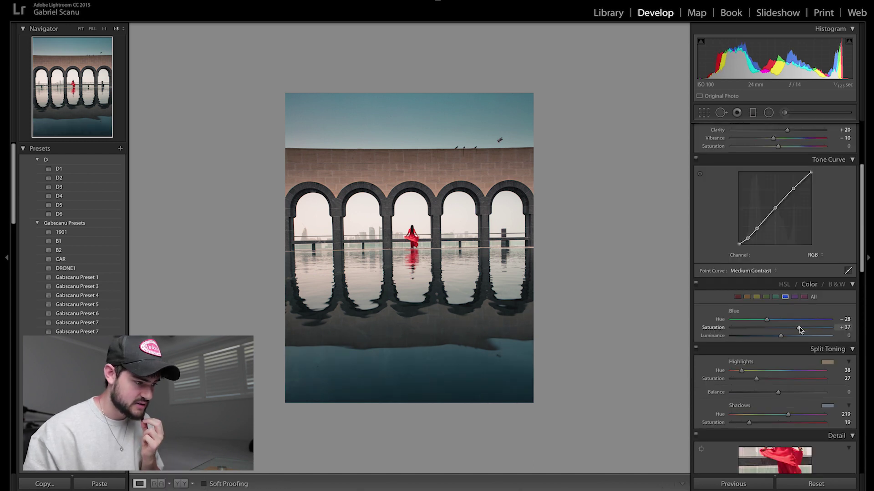
Set the orange hue to +5 and the red hue to +64 to shift the dress towards orange.
left_click(746, 298)
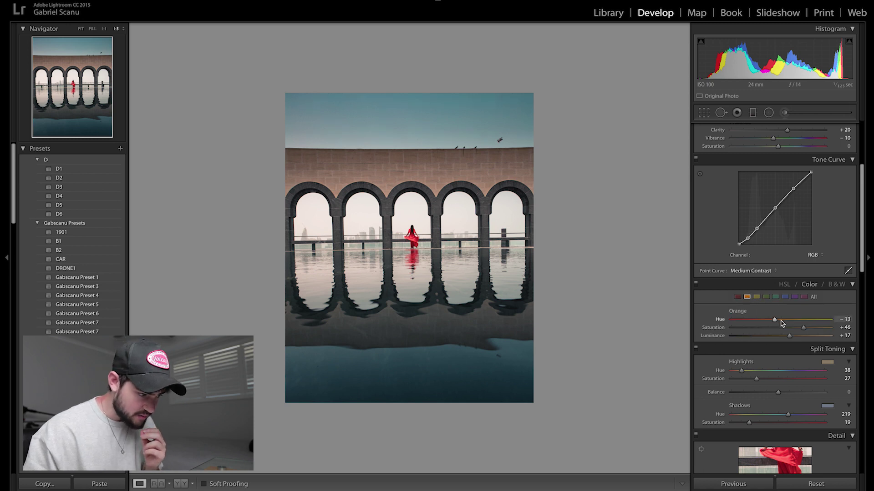
left_click(781, 320)
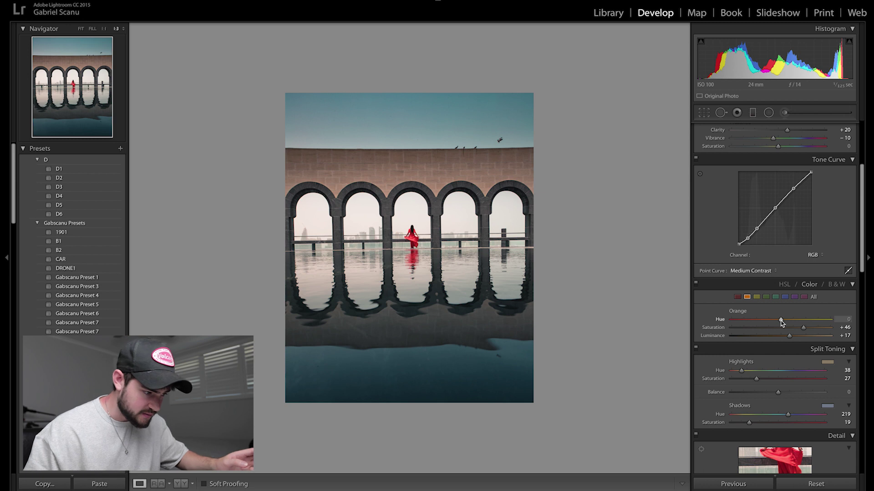
left_click_drag(780, 320, 783, 319)
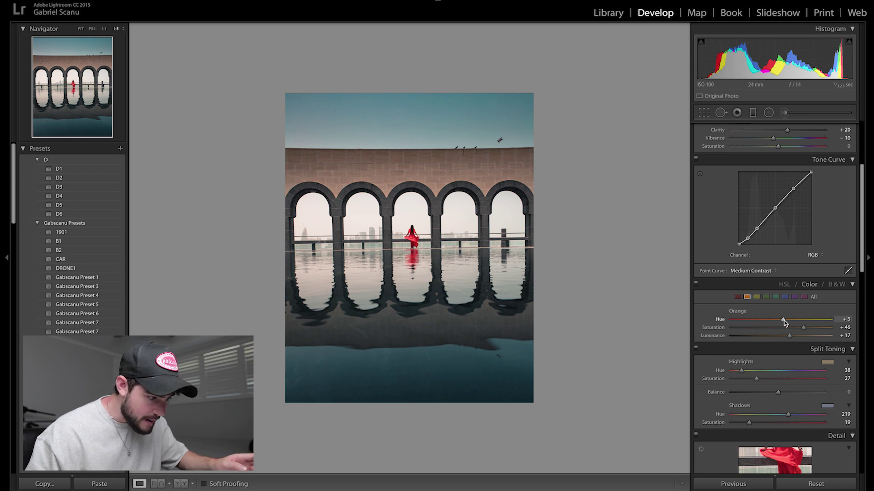
left_click(737, 296)
left_click_drag(780, 319, 813, 321)
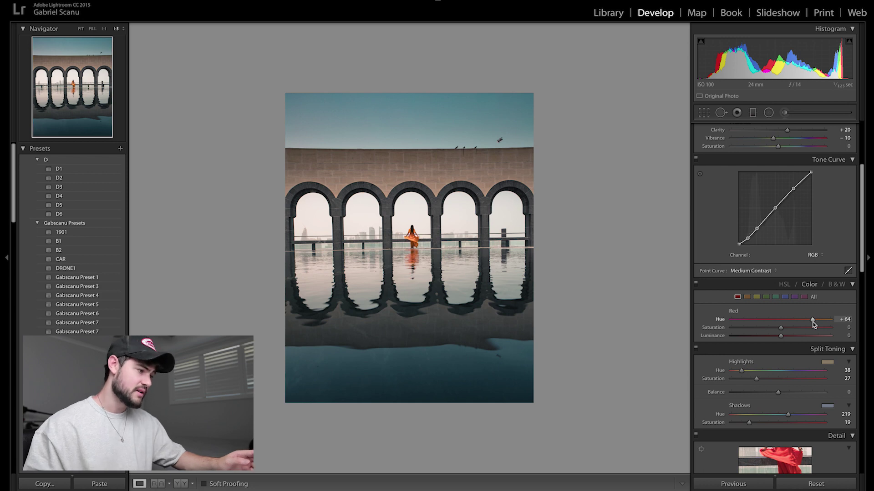